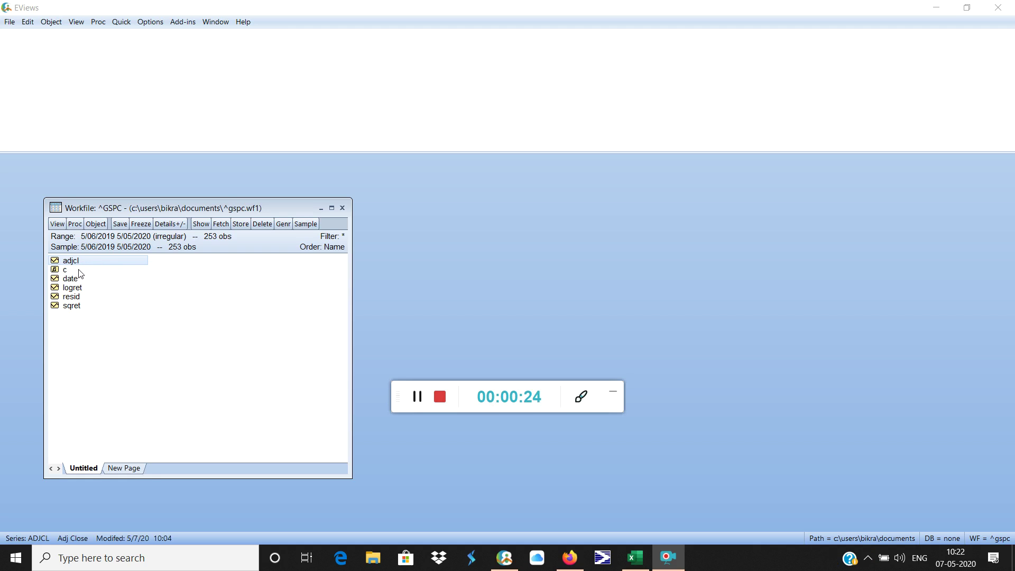
{"action": "left_click", "coordinate": [79, 293]}
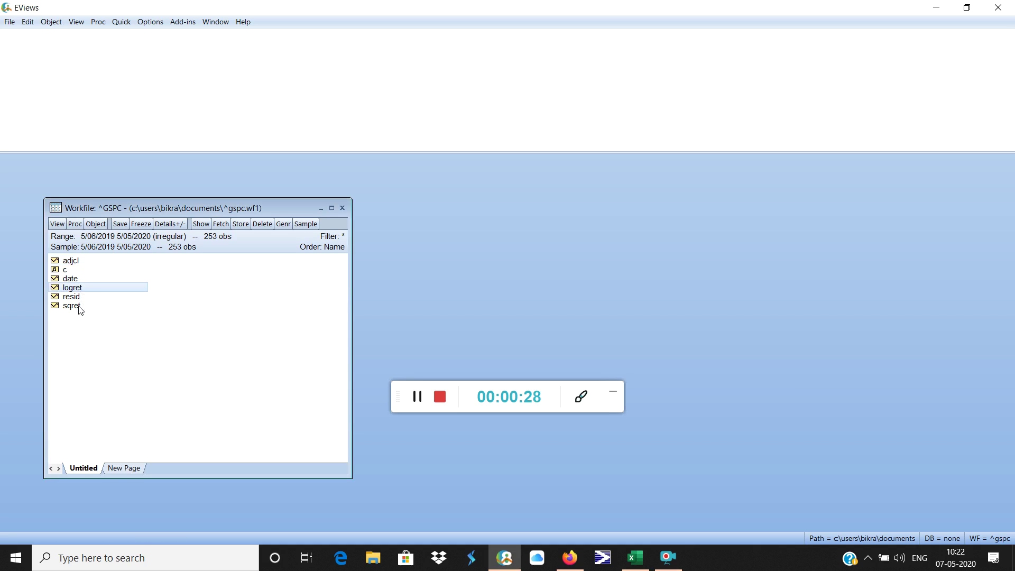
{"action": "left_click", "coordinate": [418, 397]}
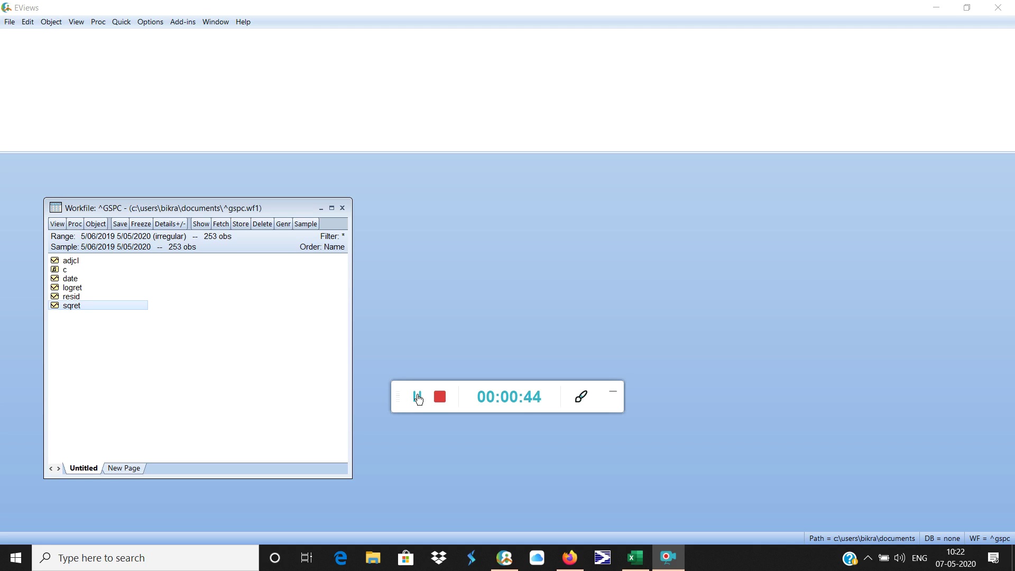
Plot the logret series as a Line & Symbol graph of the raw data, inspect it for volatility clustering, and close the series
{"action": "double_click", "coordinate": [76, 289]}
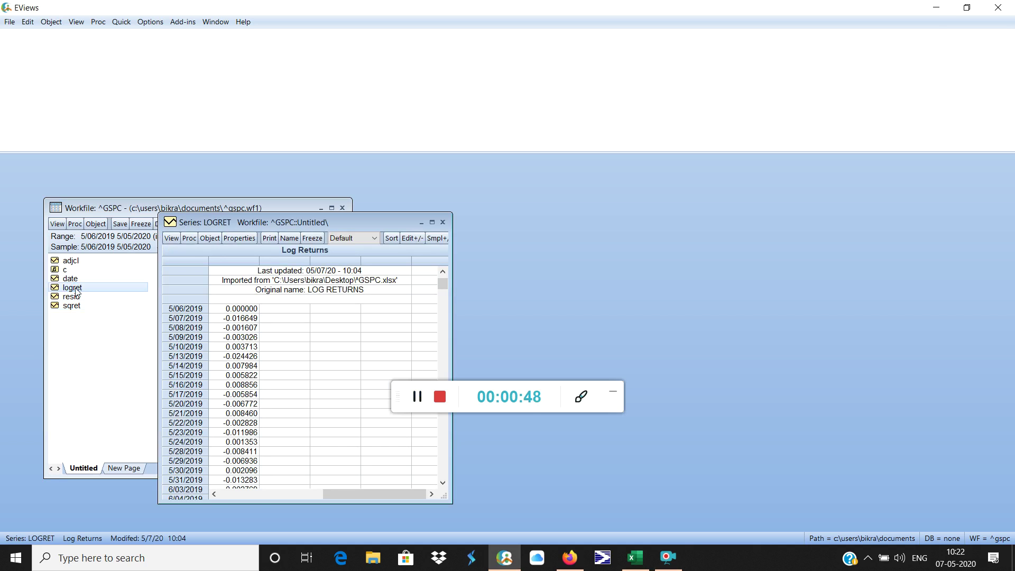
{"action": "left_click", "coordinate": [432, 223]}
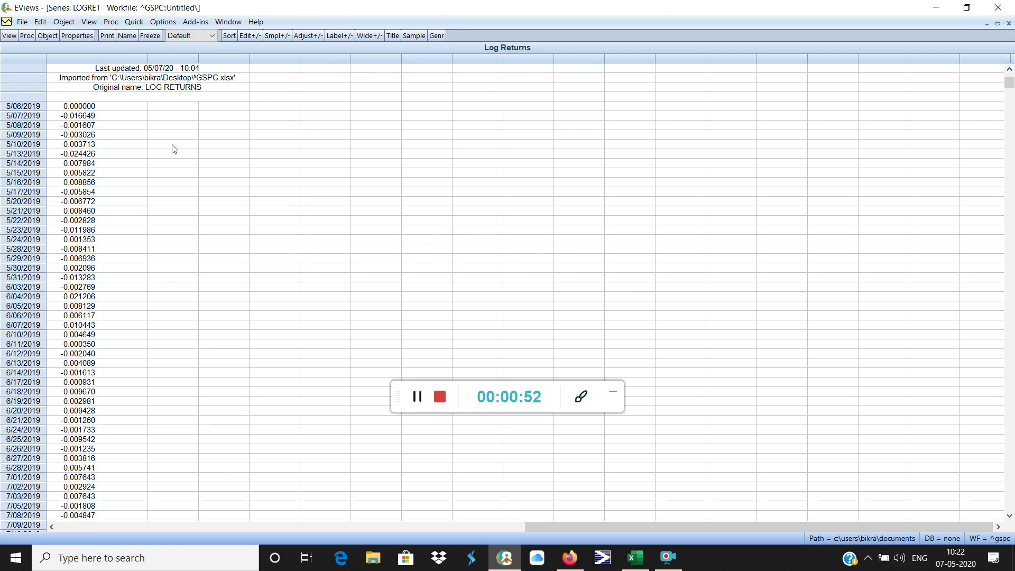
{"action": "left_click", "coordinate": [94, 21]}
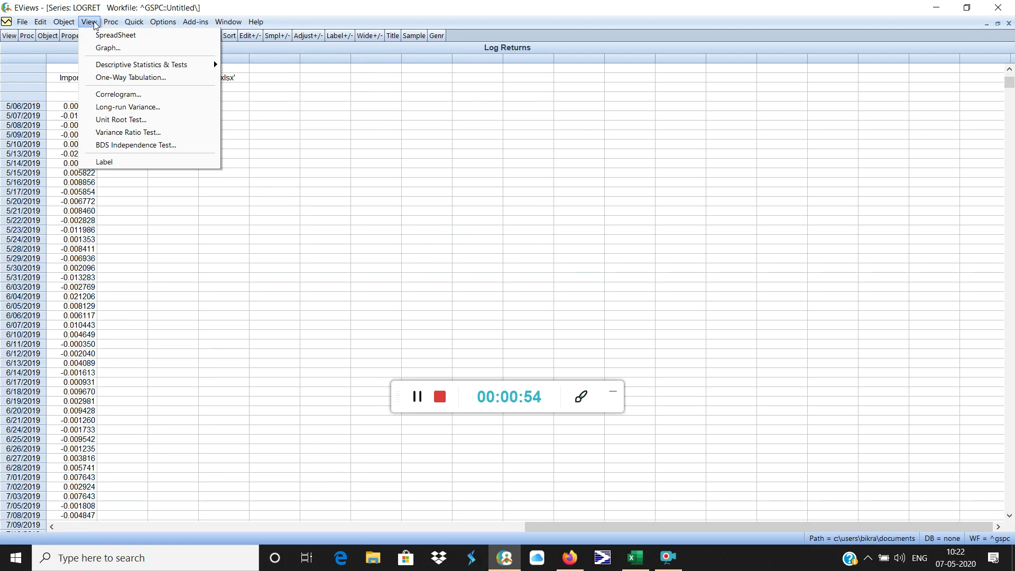
{"action": "left_click", "coordinate": [109, 50]}
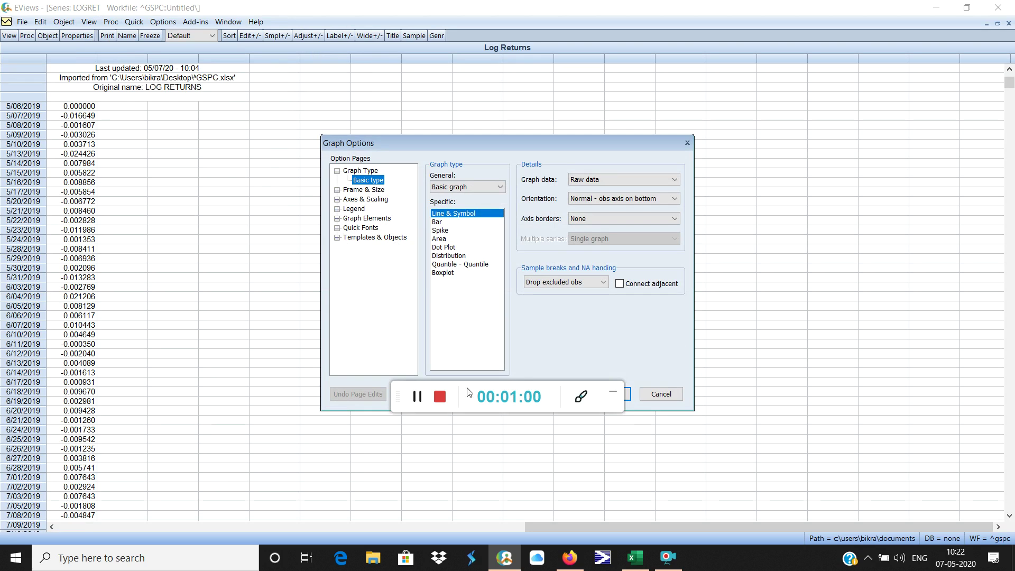
{"action": "left_click_drag", "start_coordinate": [398, 403], "coordinate": [428, 463]}
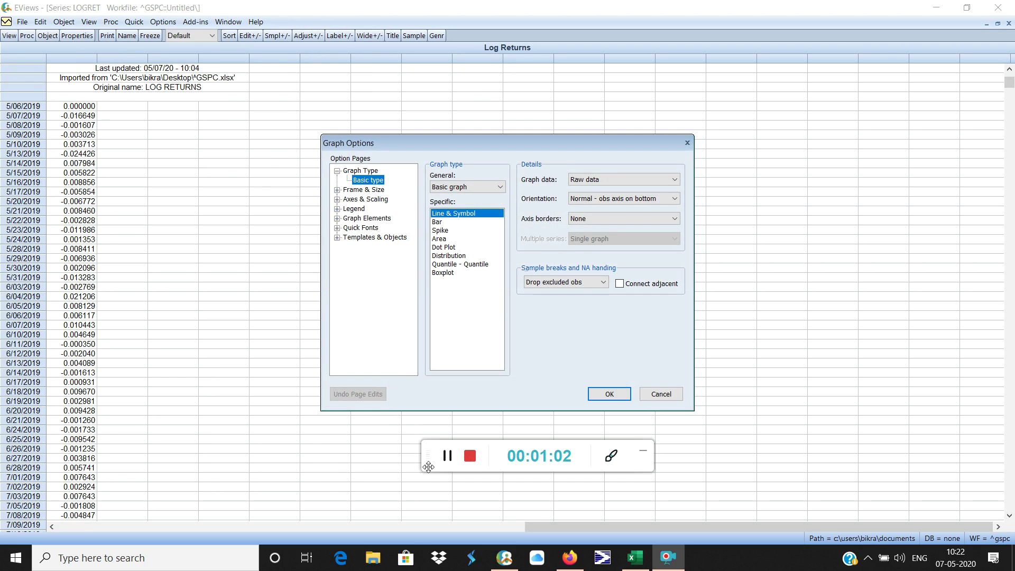
{"action": "left_click", "coordinate": [600, 400]}
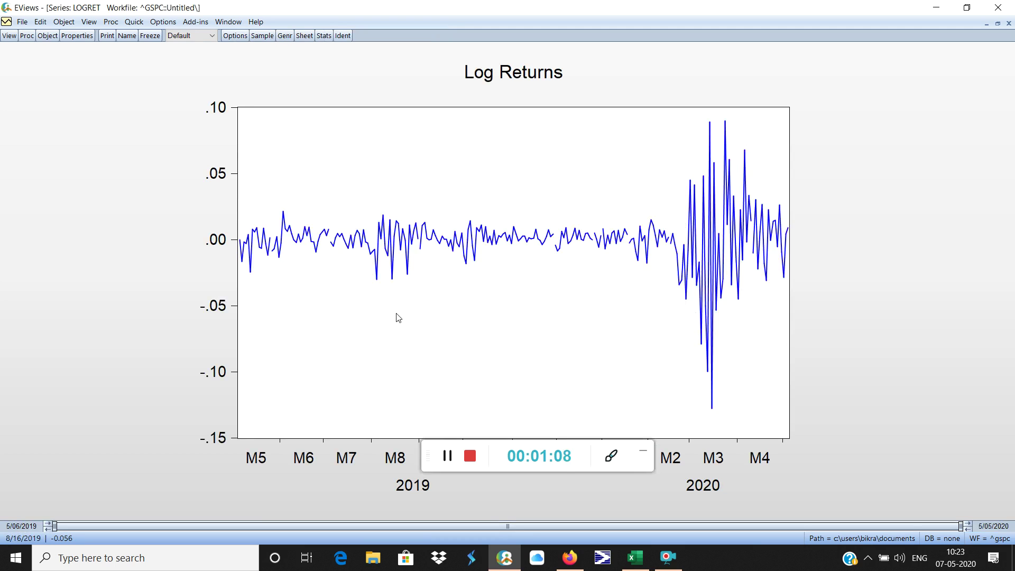
{"action": "mouse_move", "coordinate": [269, 241]}
{"action": "left_click", "coordinate": [1009, 23]}
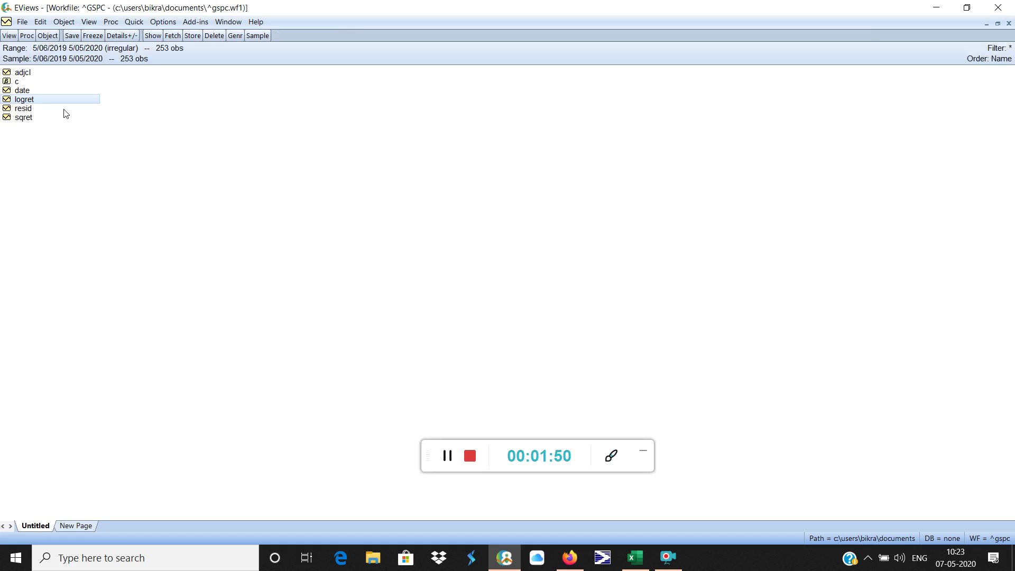
Open the sqret series and display its correlogram in level with 36 lags
{"action": "double_click", "coordinate": [27, 119]}
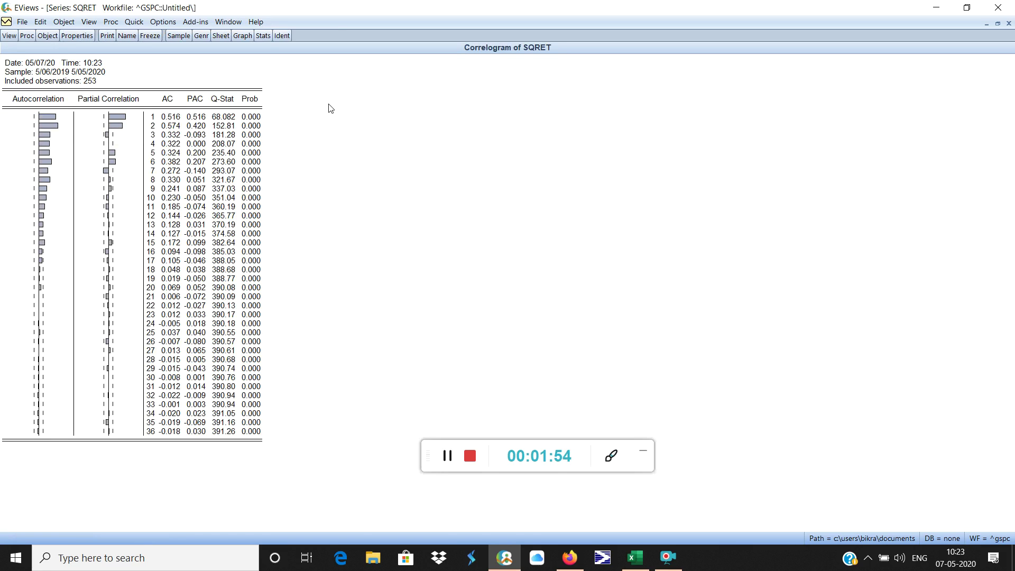
{"action": "left_click", "coordinate": [24, 23]}
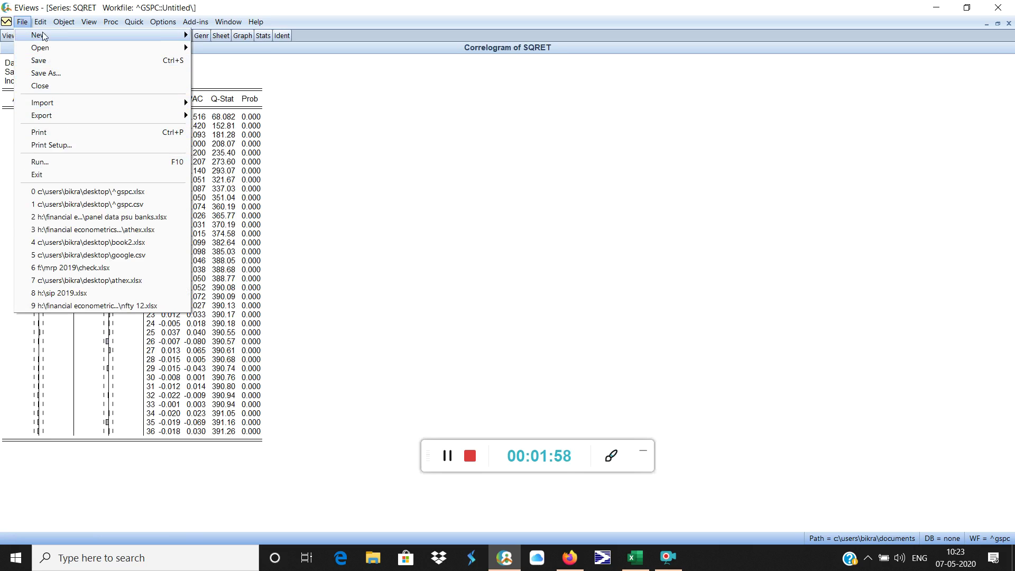
{"action": "left_click", "coordinate": [9, 36]}
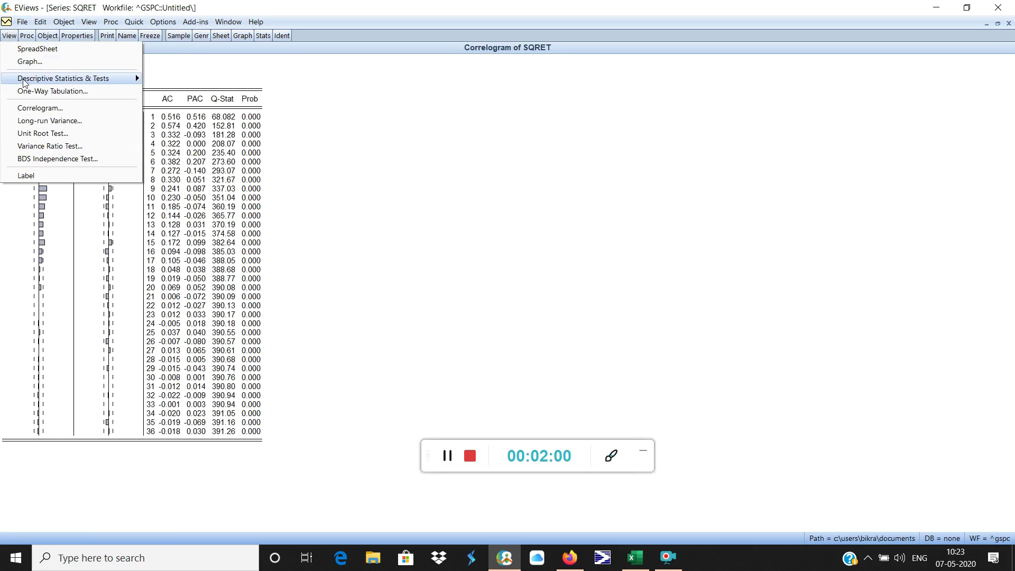
{"action": "left_click", "coordinate": [80, 107]}
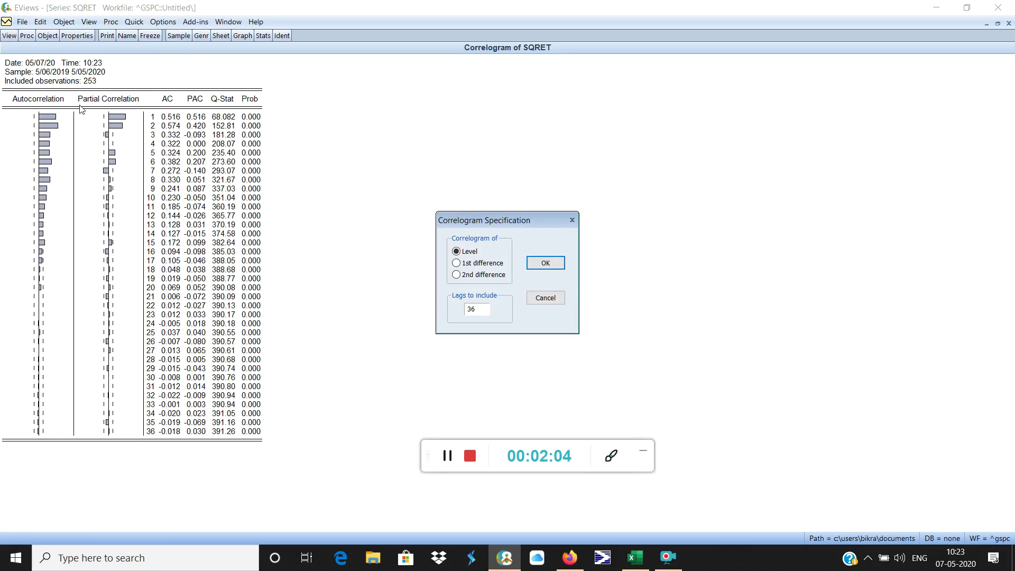
{"action": "left_click", "coordinate": [558, 264]}
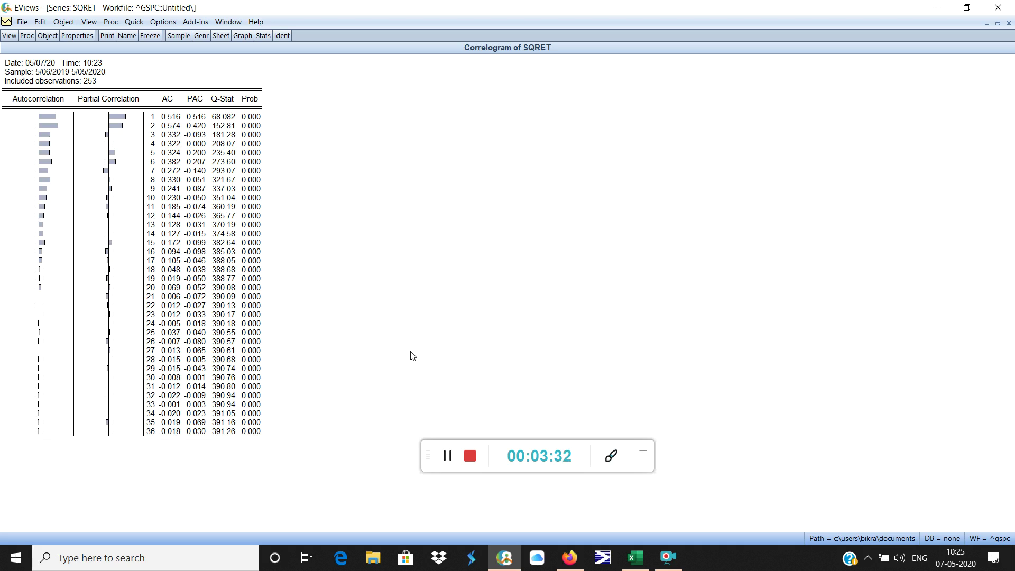
{"action": "left_click", "coordinate": [135, 24]}
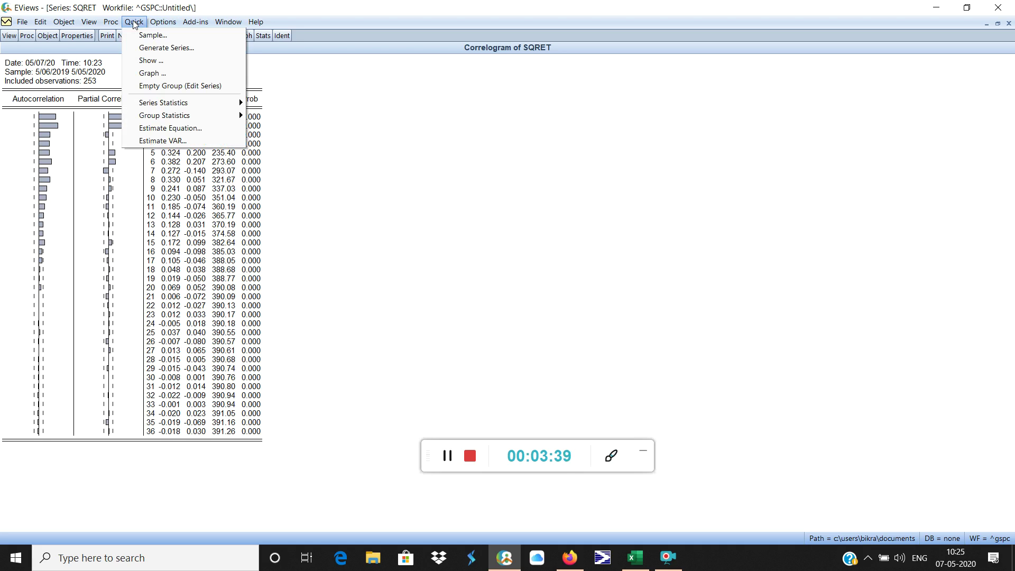
{"action": "left_click", "coordinate": [189, 129]}
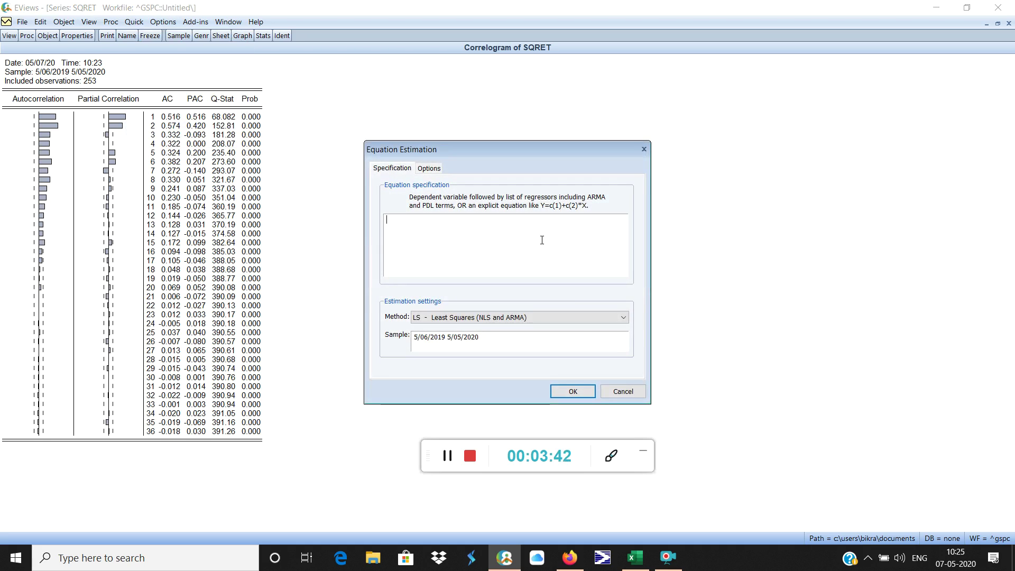
{"action": "left_click", "coordinate": [596, 319]}
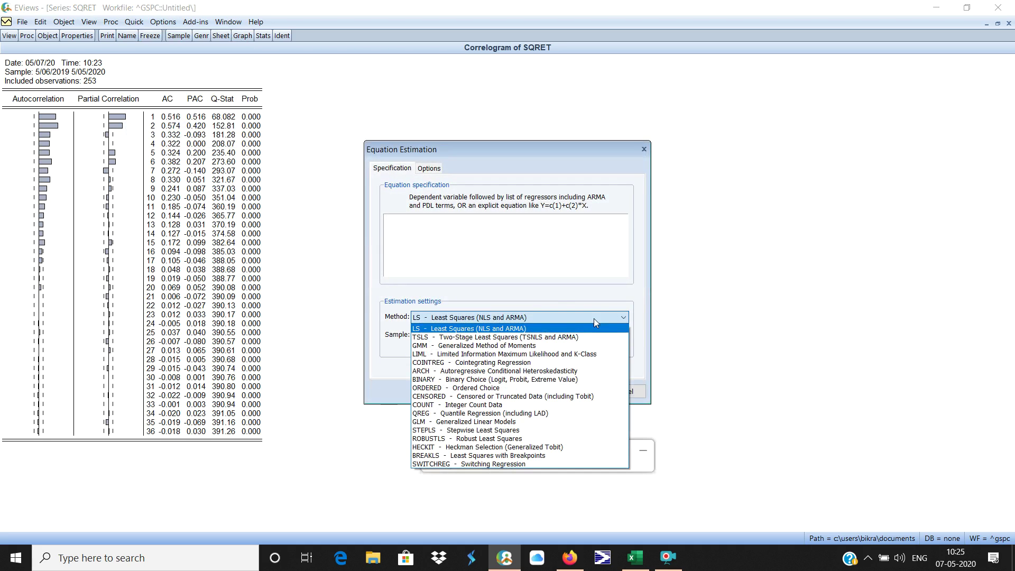
{"action": "left_click", "coordinate": [565, 371]}
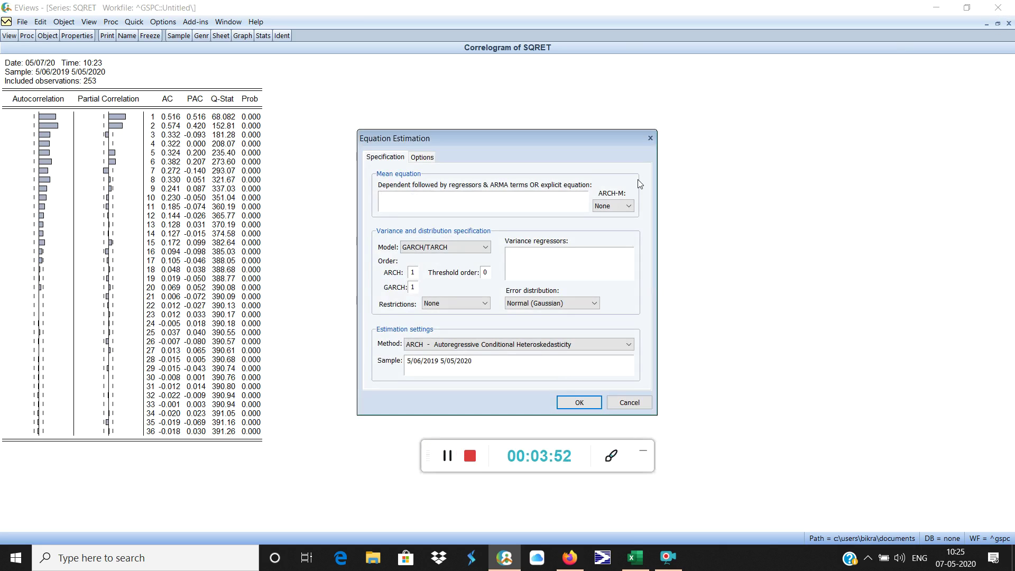
{"action": "left_click", "coordinate": [650, 138]}
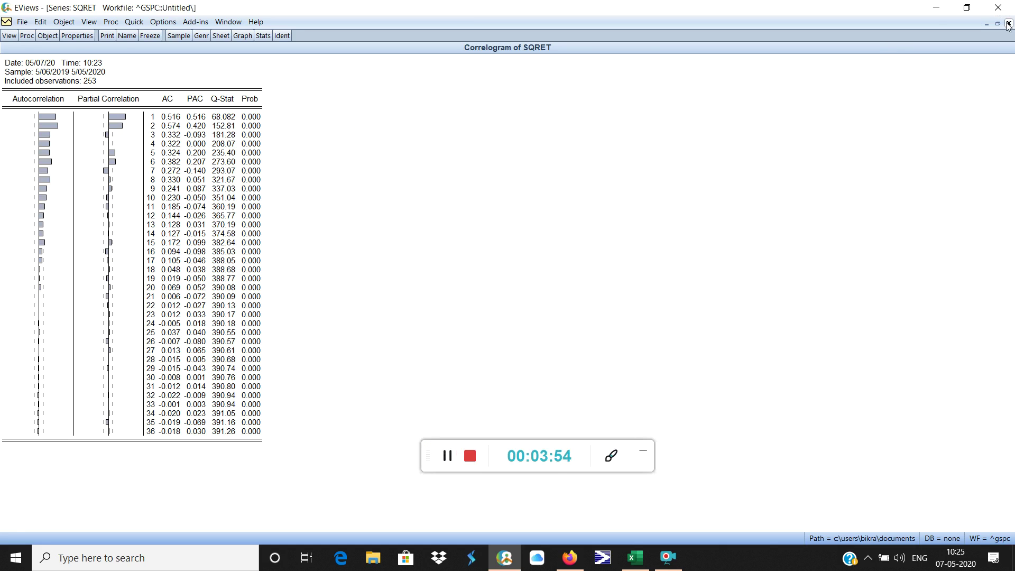
Close the sqret series and restore the workfile to a floating window with logret selected
{"action": "left_click", "coordinate": [1009, 24]}
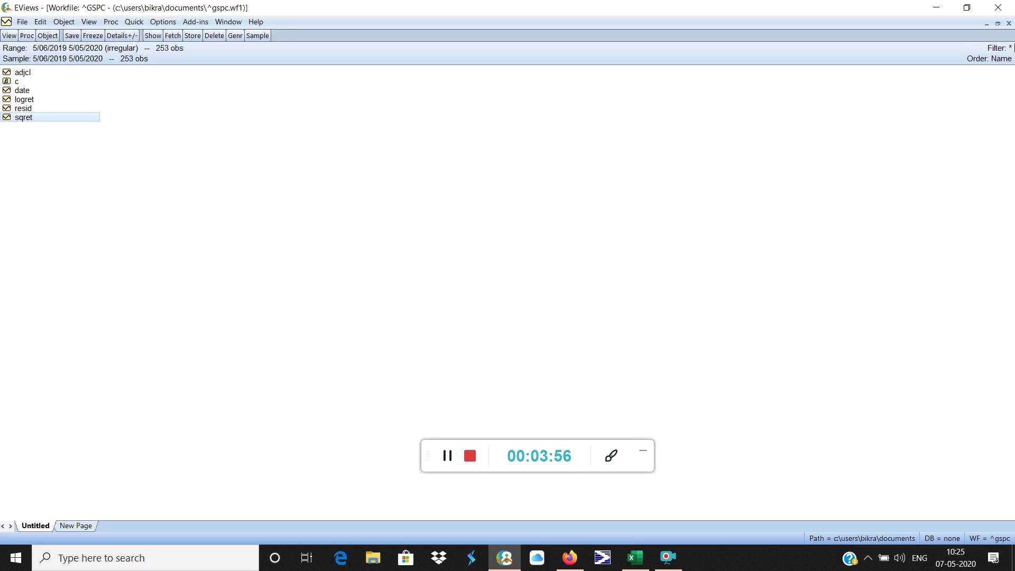
{"action": "left_click", "coordinate": [999, 23]}
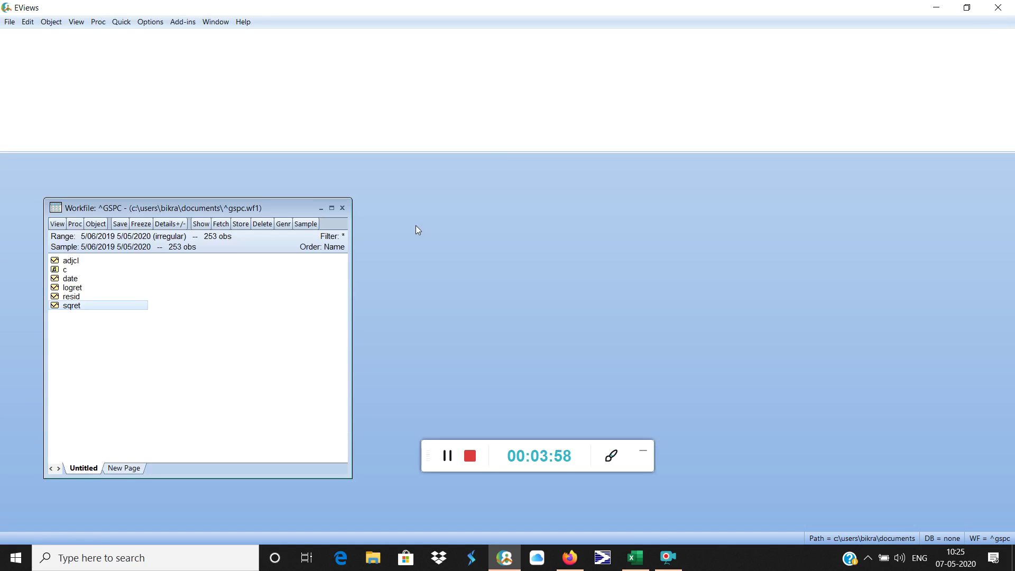
{"action": "left_click", "coordinate": [74, 288]}
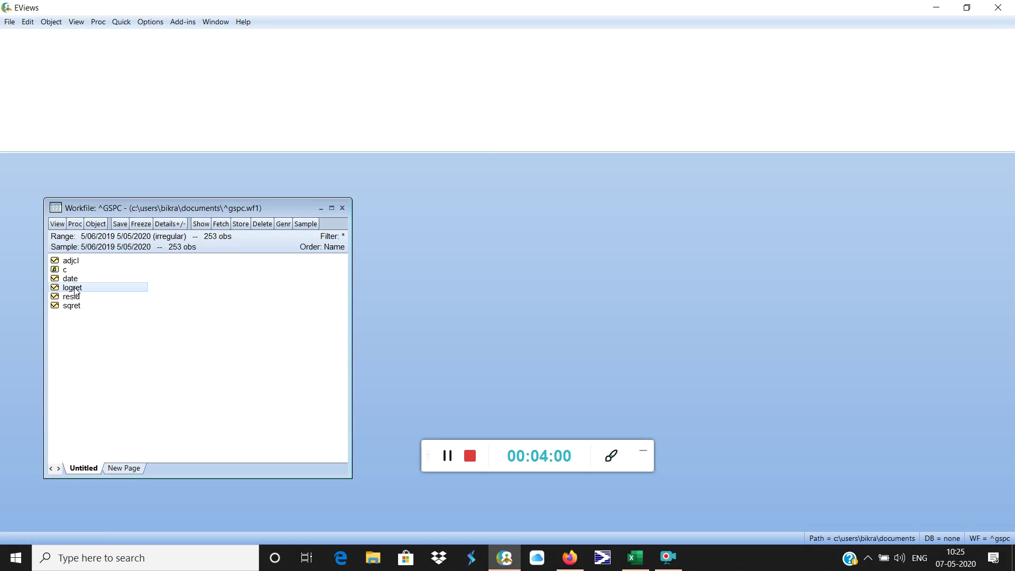
Set up a new equation estimation with the ARCH method and the mean equation "logret c"
{"action": "left_click", "coordinate": [121, 22]}
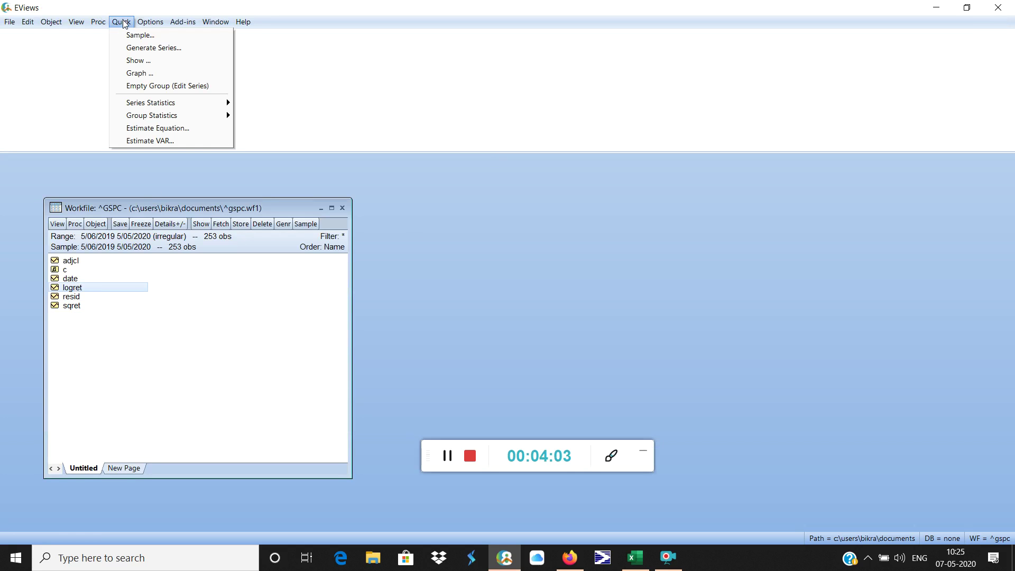
{"action": "left_click", "coordinate": [158, 128]}
{"action": "left_click", "coordinate": [548, 315]}
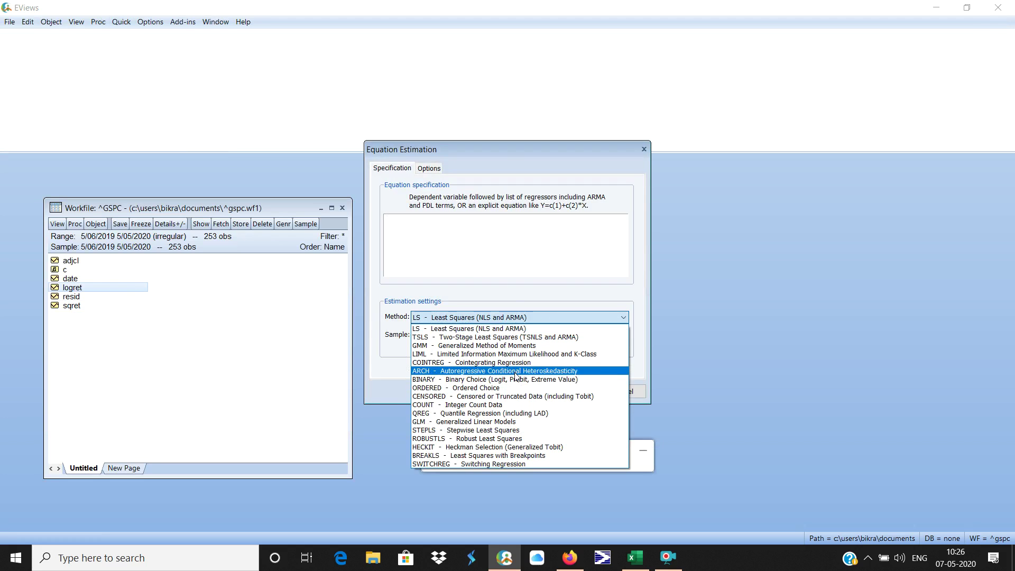
{"action": "left_click", "coordinate": [518, 371]}
{"action": "left_click", "coordinate": [426, 196]}
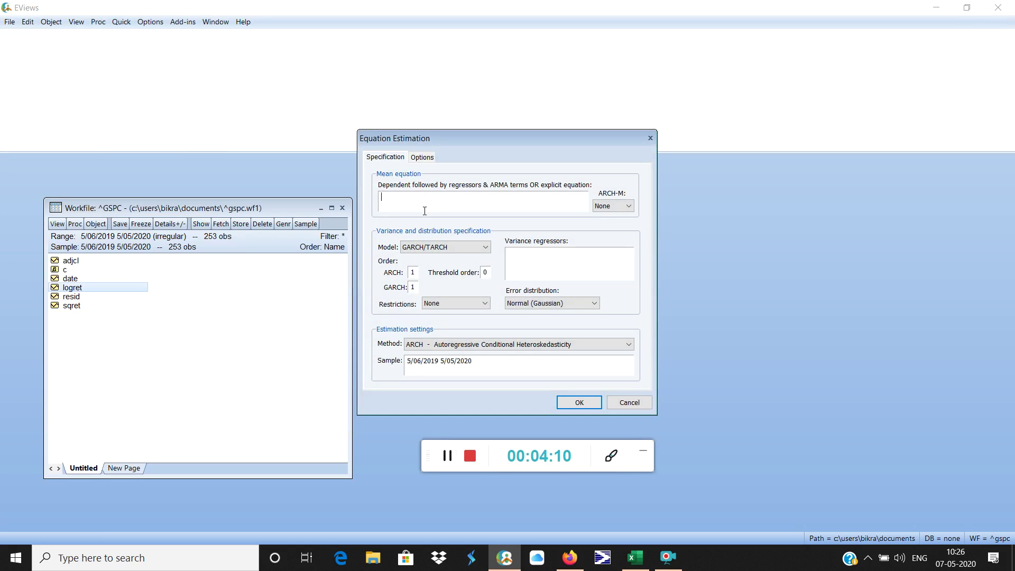
{"action": "type", "text": "logret c"}
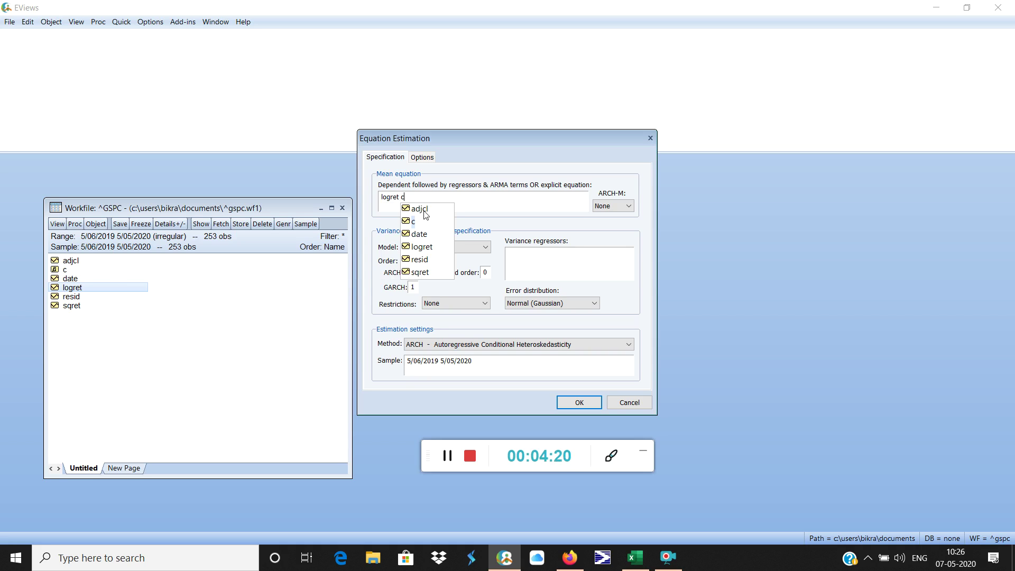
{"action": "left_click", "coordinate": [469, 203]}
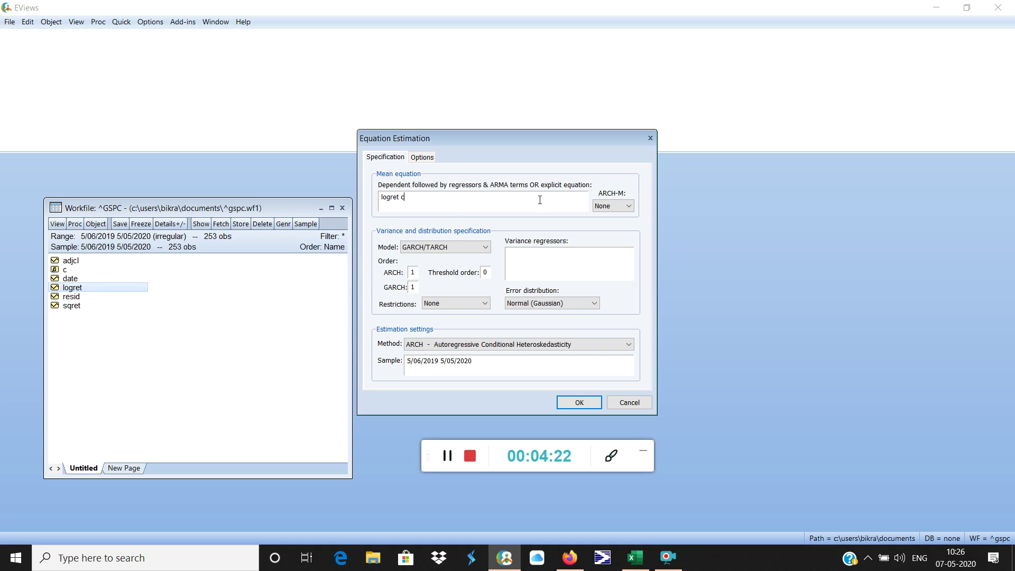
Estimate the equation with ARCH-M None, the GARCH/TARCH model of ARCH order 1 and GARCH order 1, and Normal (Gaussian) errors, and maximize the output
{"action": "left_click", "coordinate": [619, 207]}
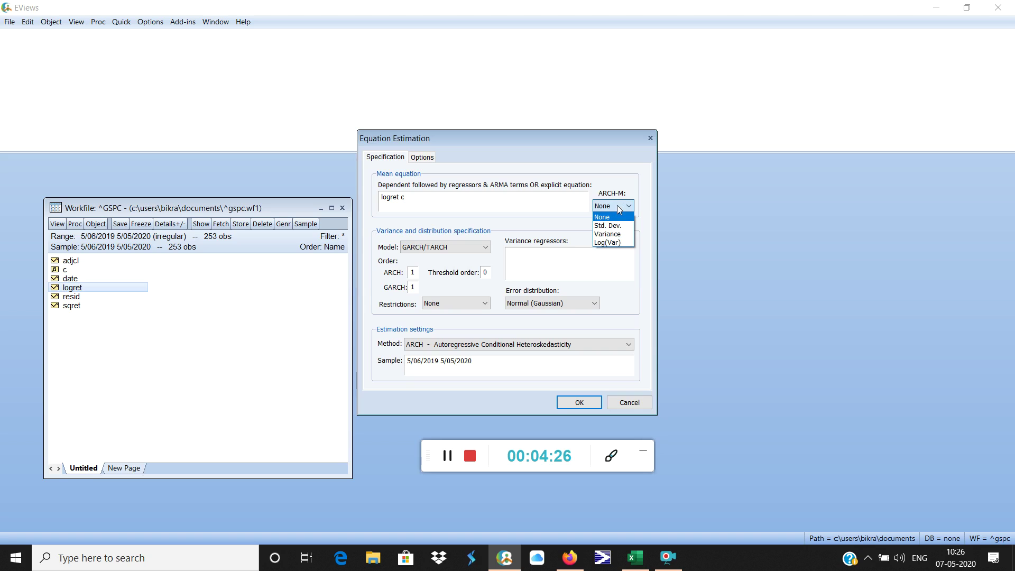
{"action": "left_click", "coordinate": [640, 209]}
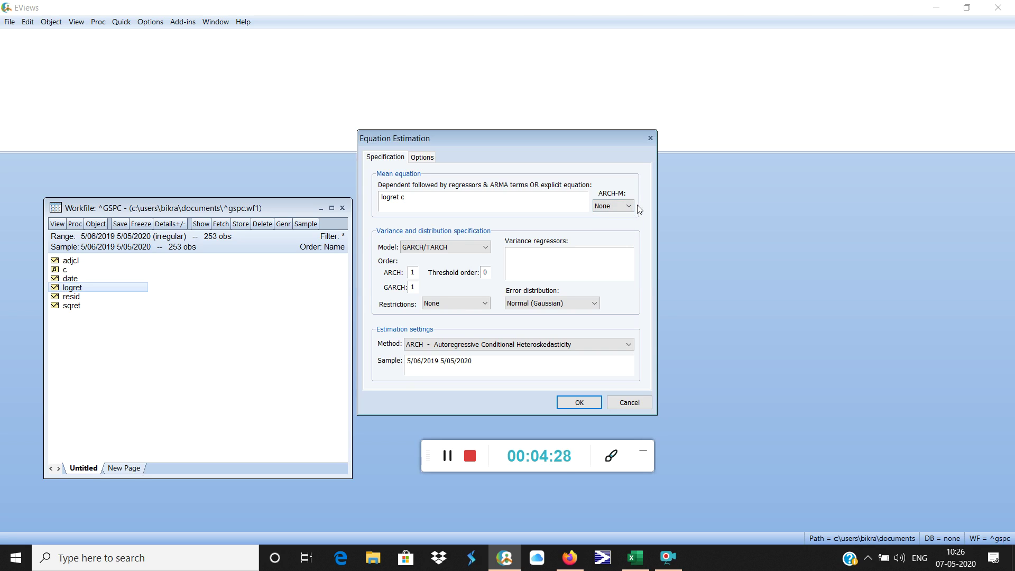
{"action": "left_click", "coordinate": [456, 248]}
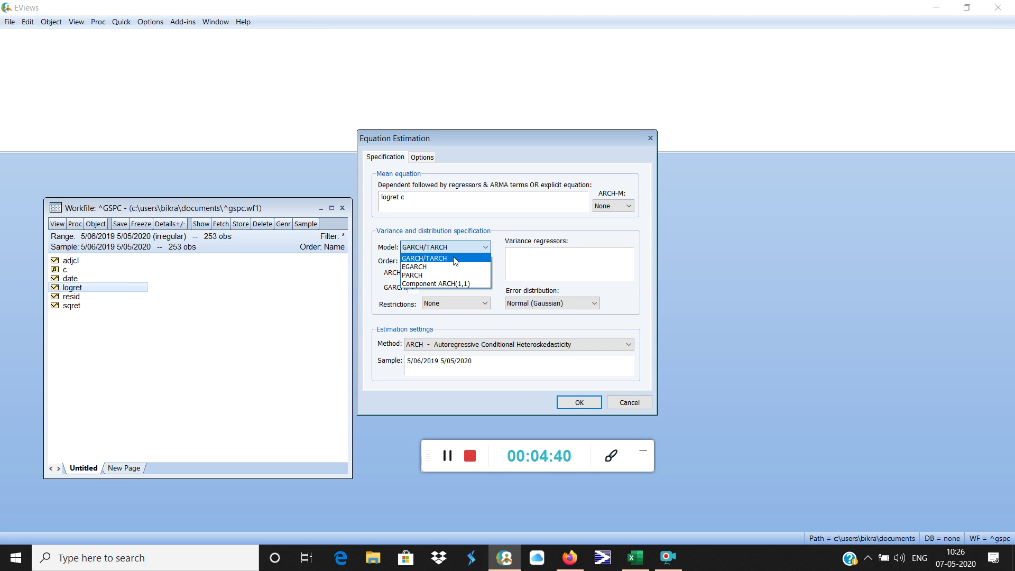
{"action": "left_click", "coordinate": [499, 238]}
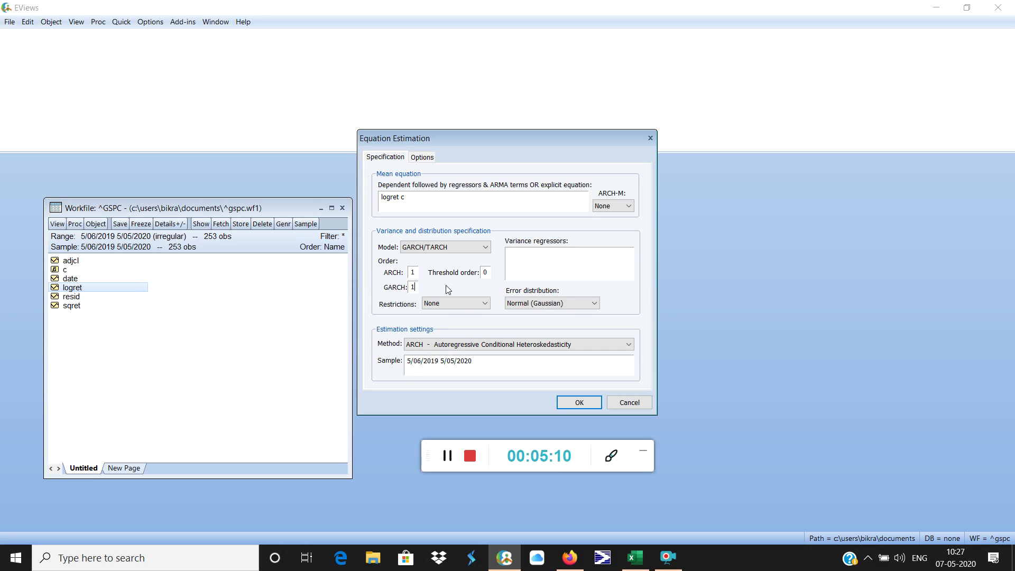
{"action": "left_click", "coordinate": [588, 305]}
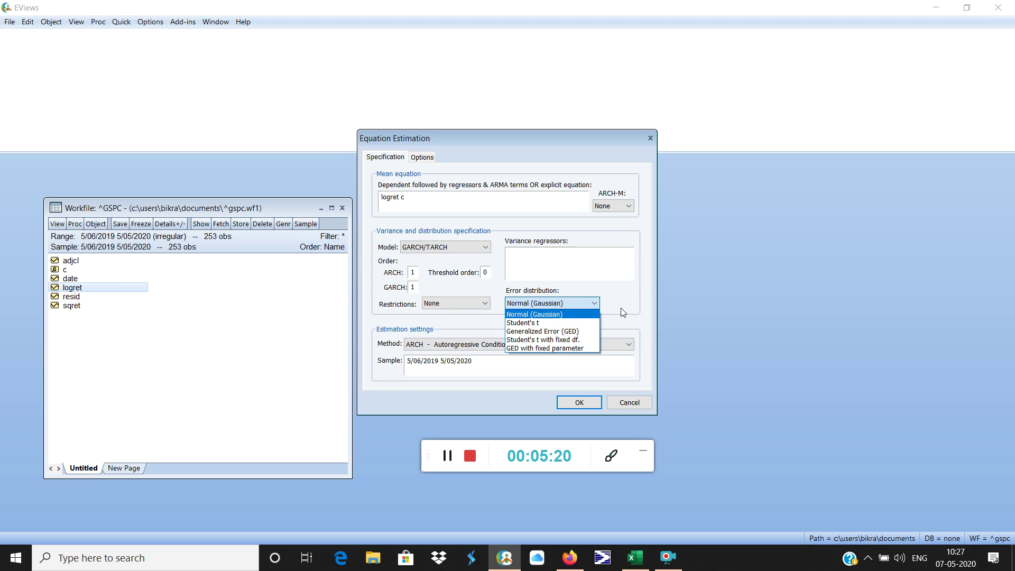
{"action": "left_click", "coordinate": [556, 316]}
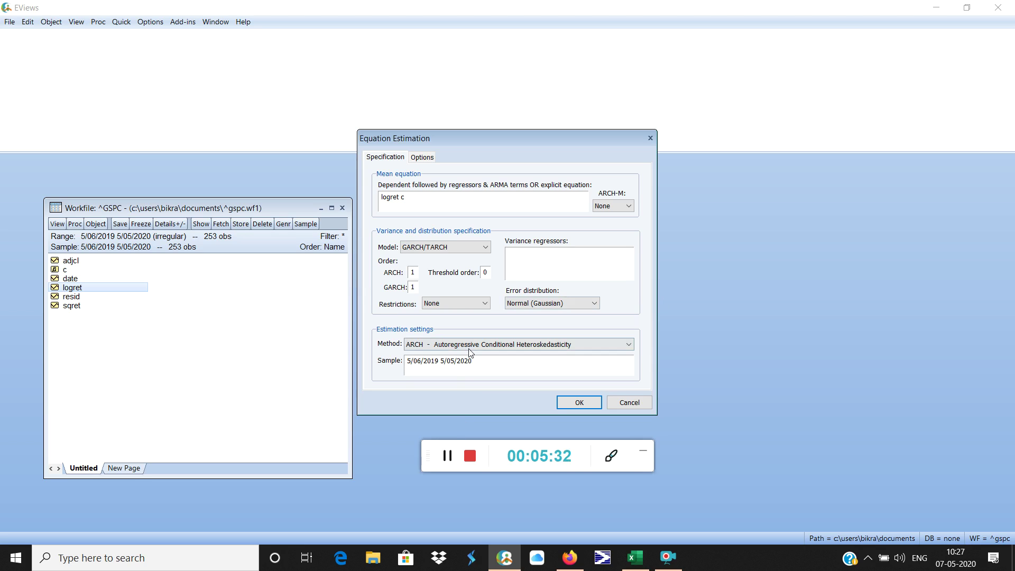
{"action": "left_click", "coordinate": [579, 403]}
{"action": "left_click", "coordinate": [451, 459]}
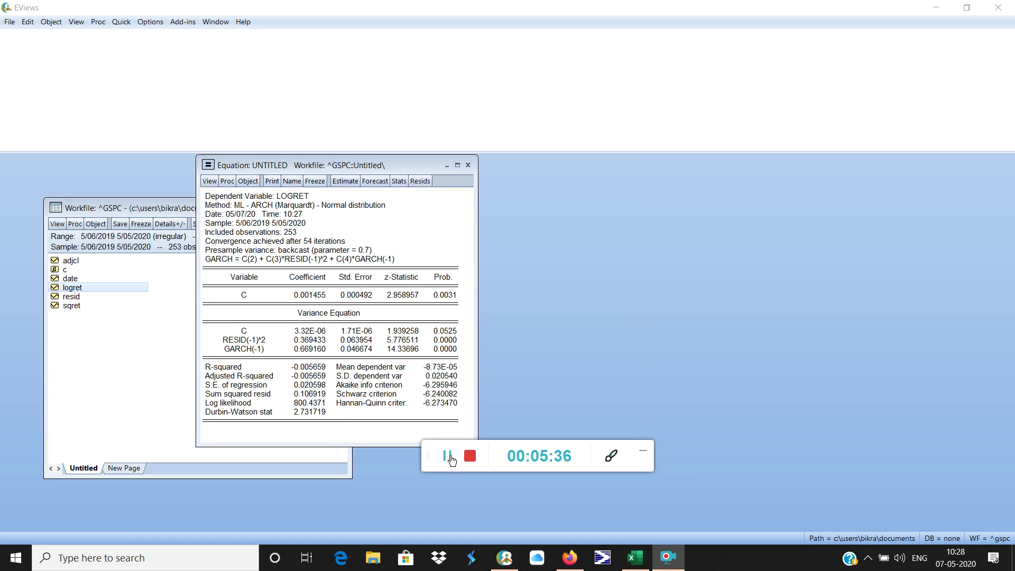
{"action": "left_click", "coordinate": [458, 166]}
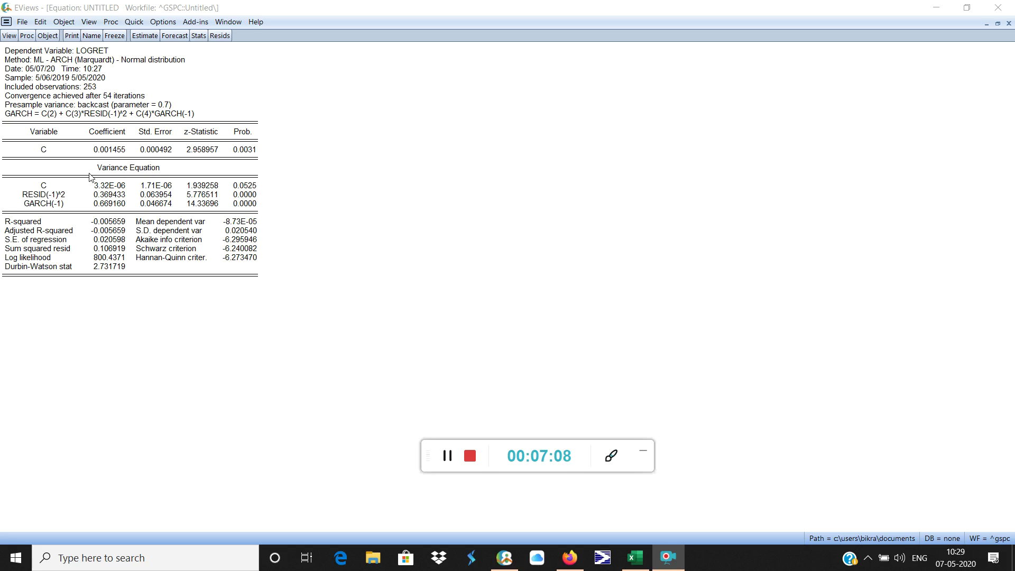
Examine the mean equation's constant C in the estimation output, including its coefficient and probability
{"action": "left_click_drag", "start_coordinate": [38, 150], "coordinate": [263, 154]}
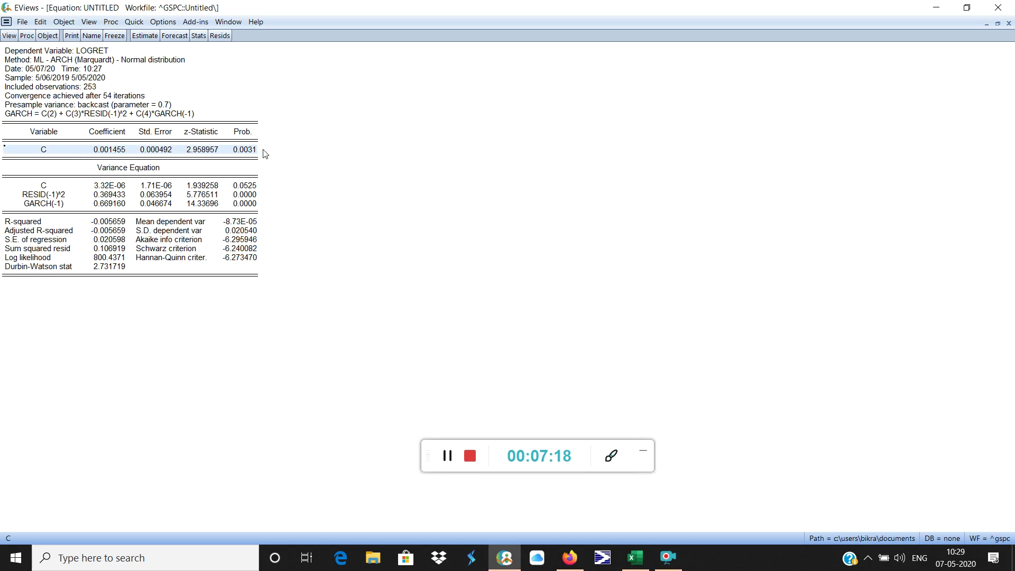
{"action": "left_click", "coordinate": [245, 151]}
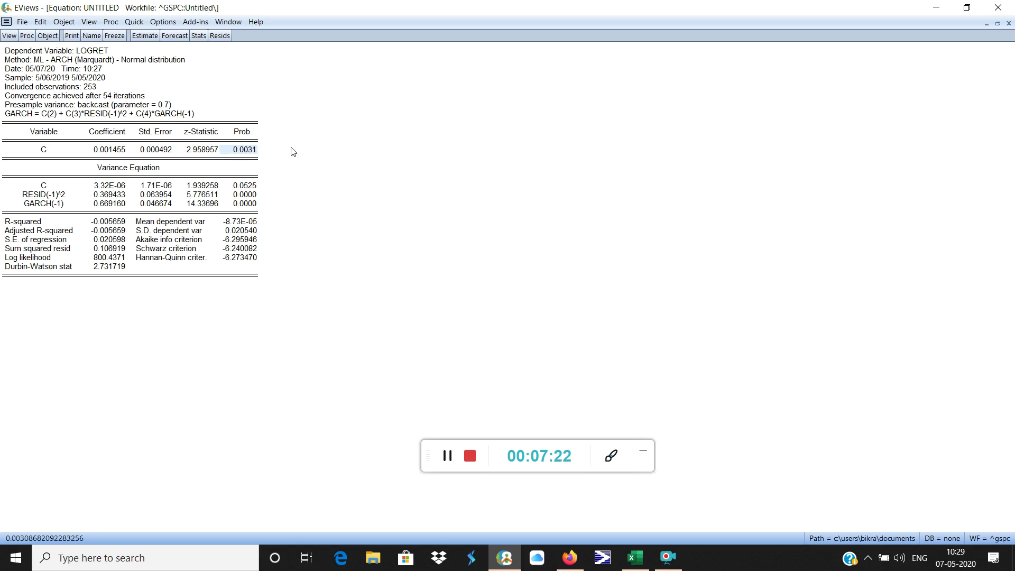
{"action": "key", "text": "ctrl+End"}
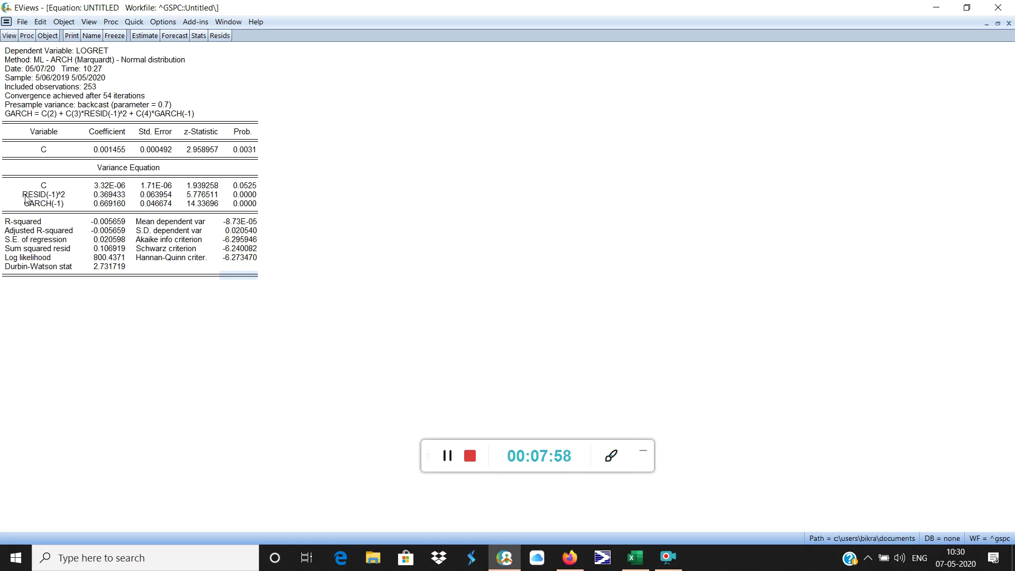
Examine the RESID(-1)^2 and GARCH(-1) terms of the variance equation, comparing their coefficients together and checking their significance
{"action": "left_click_drag", "start_coordinate": [26, 197], "coordinate": [121, 199]}
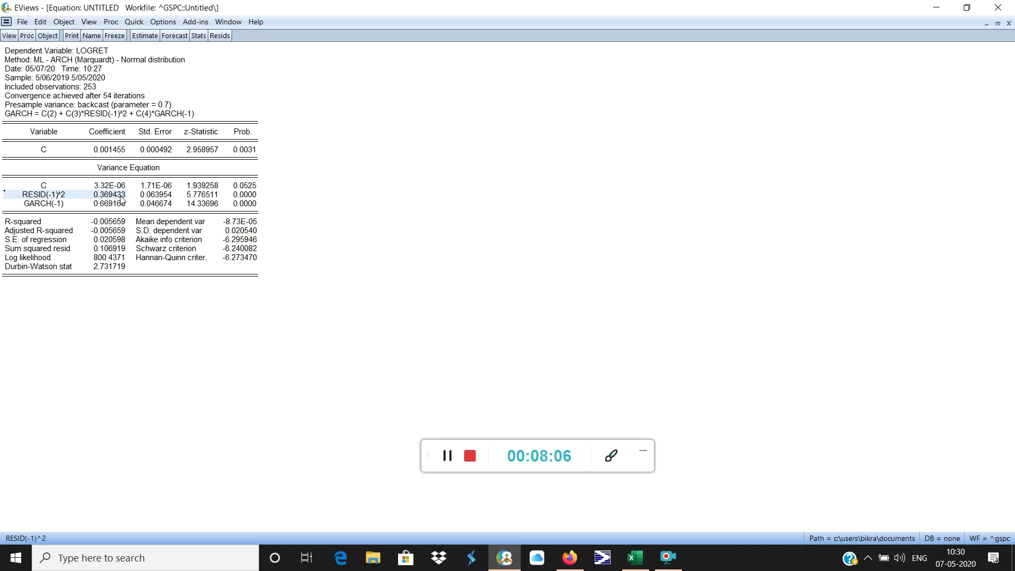
{"action": "left_click", "coordinate": [46, 205]}
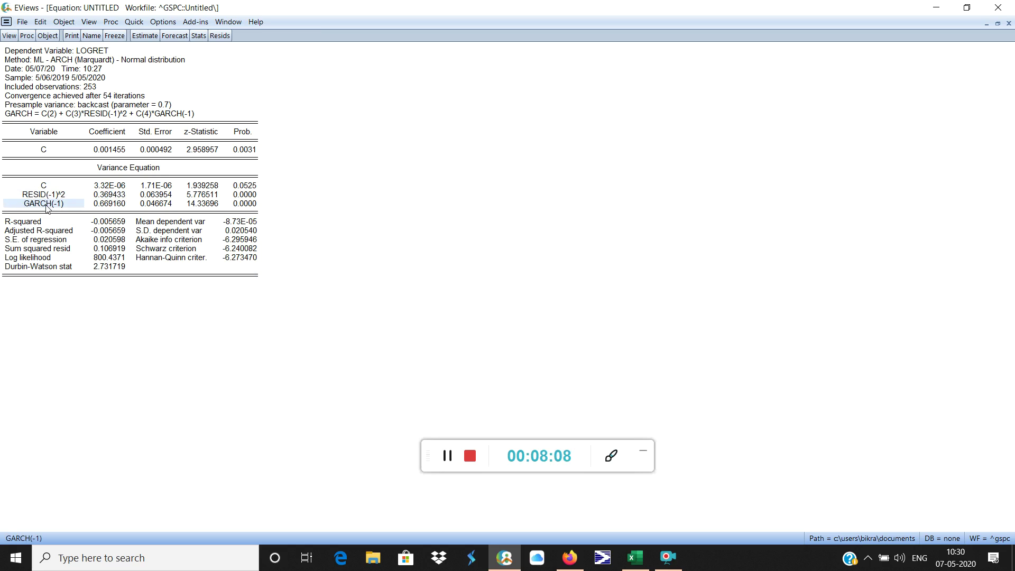
{"action": "left_click", "coordinate": [105, 205]}
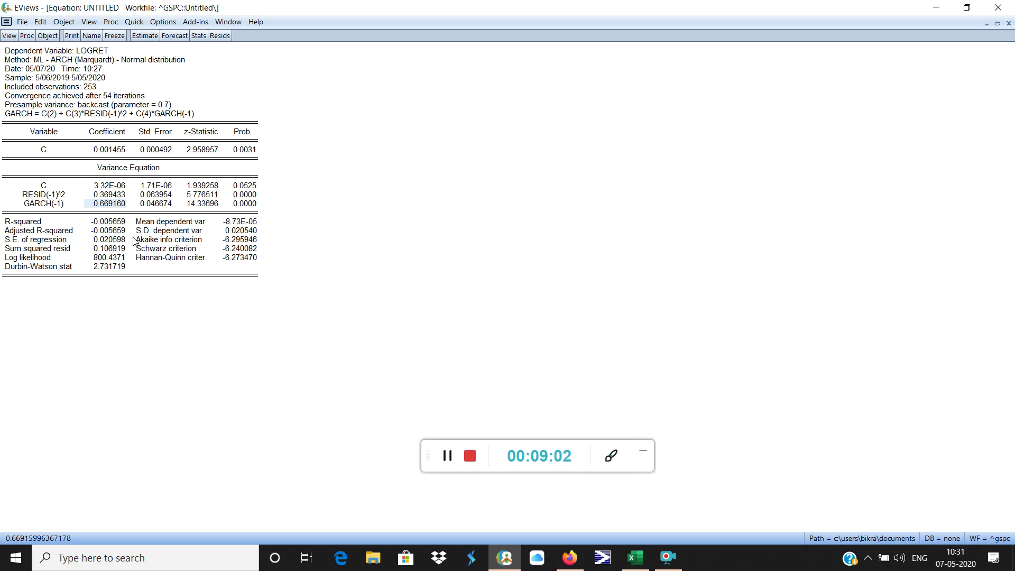
{"action": "left_click", "coordinate": [90, 196]}
{"action": "left_click_drag", "start_coordinate": [90, 197], "coordinate": [93, 205]}
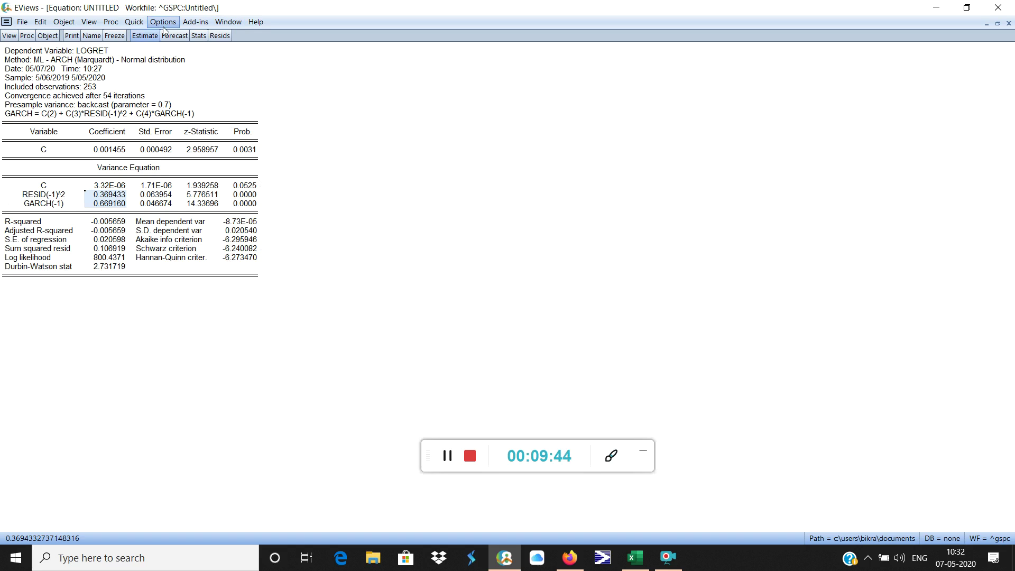
{"action": "key", "text": "Right"}
{"action": "key", "text": "Right"}
{"action": "key", "text": "Right"}
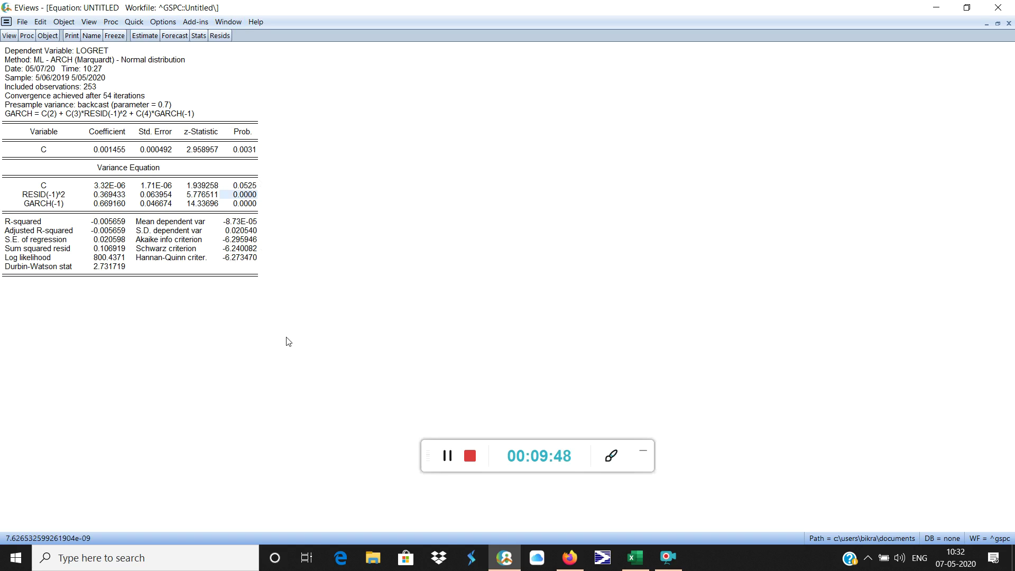
{"action": "key", "text": "ctrl+End"}
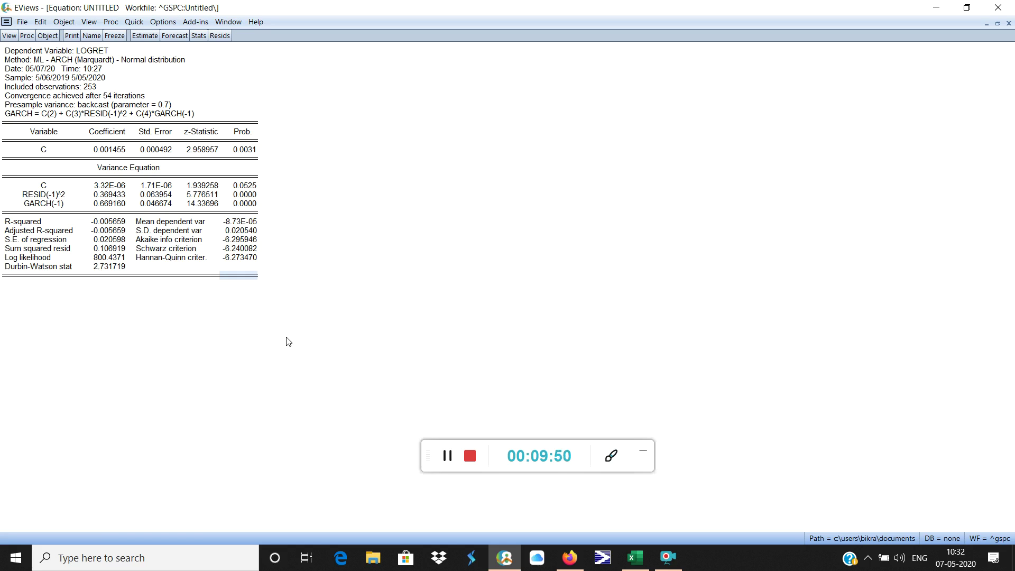